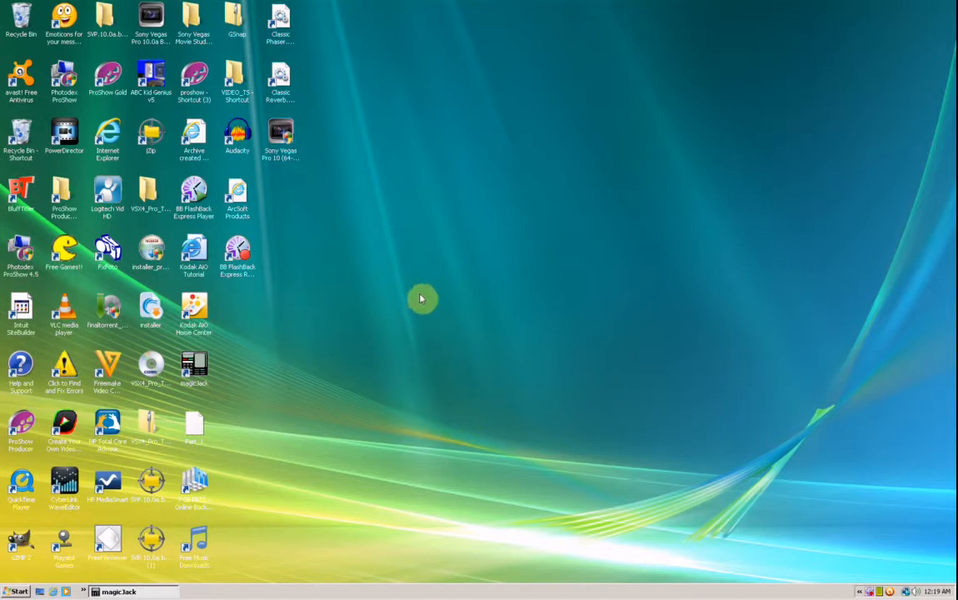
Launch FxFoto, continue with the free Standard edition and dismiss the startup shortcuts and tips
double_click(107, 259)
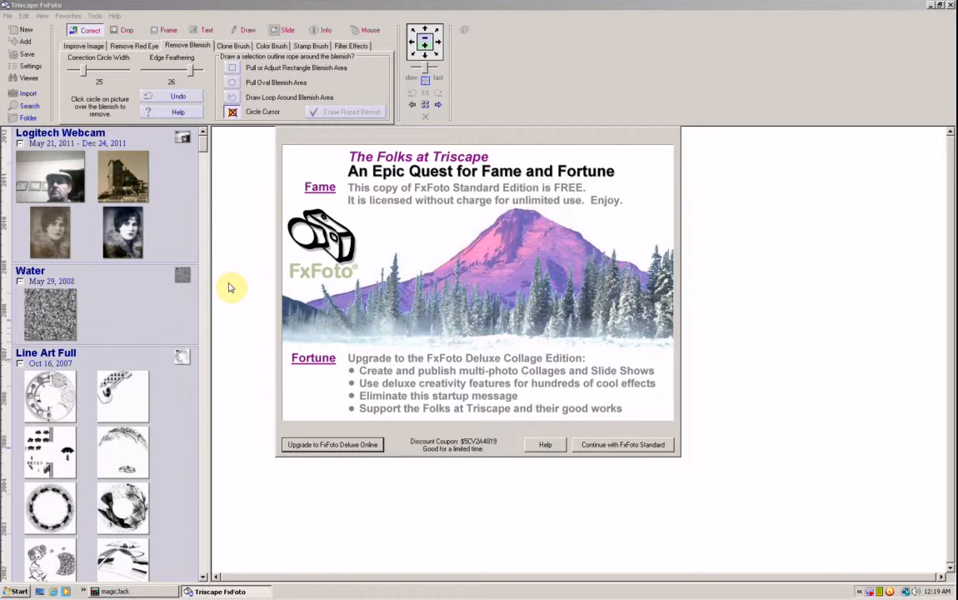
left_click(613, 447)
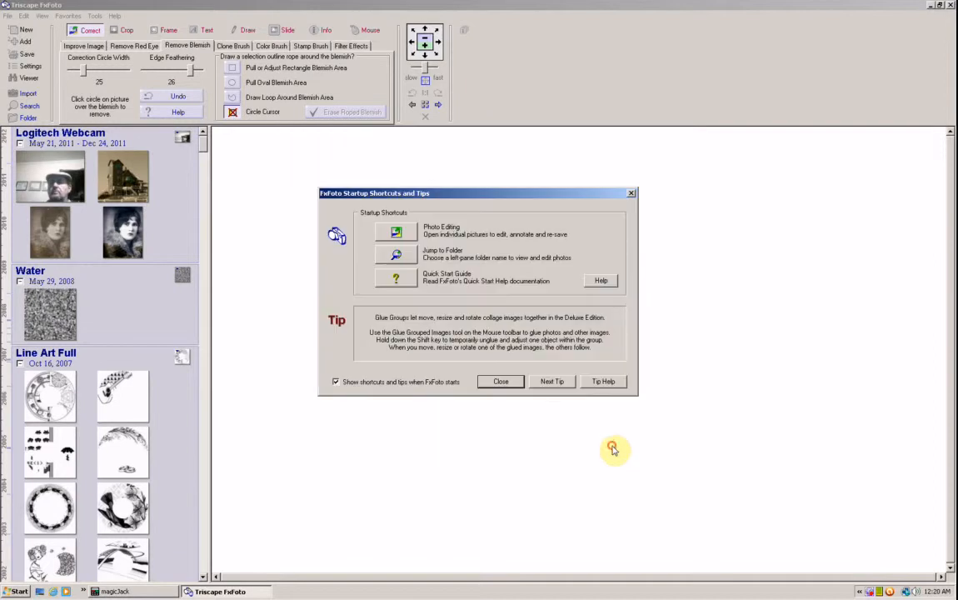
left_click(632, 195)
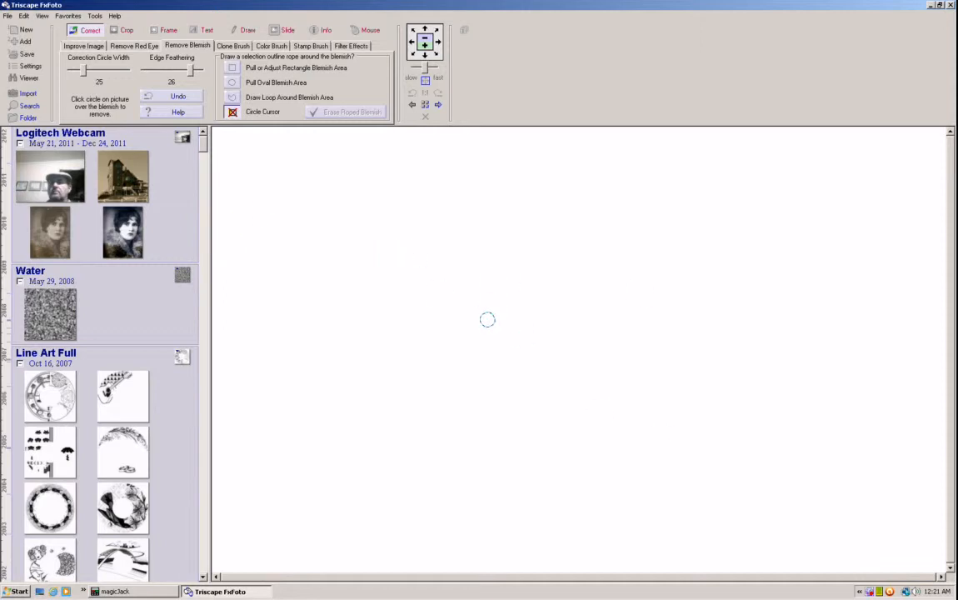
Open the damaged sepia portrait of the woman from the Logitech Webcam folder and apply Auto Improve to it
left_click(55, 240)
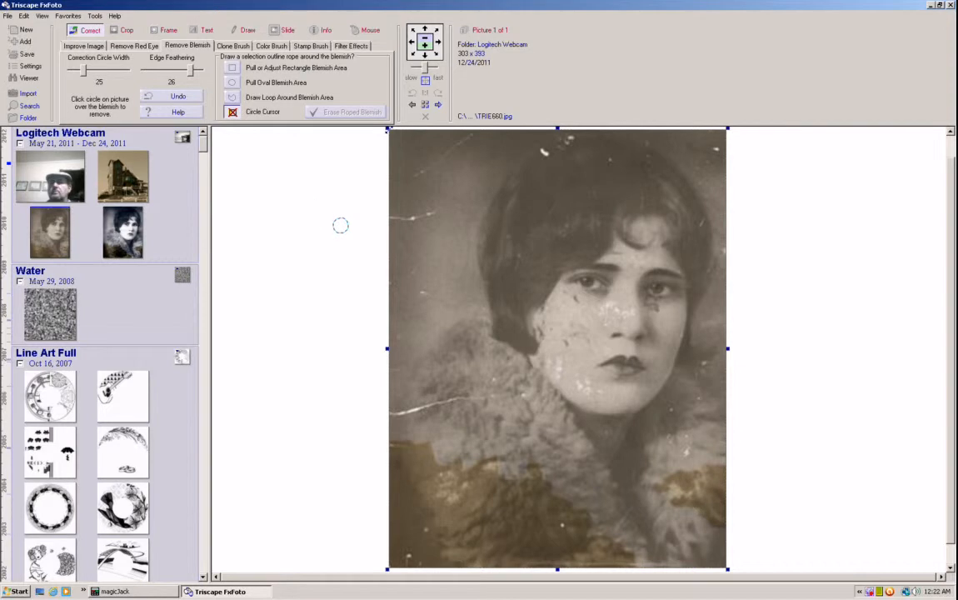
left_click(93, 48)
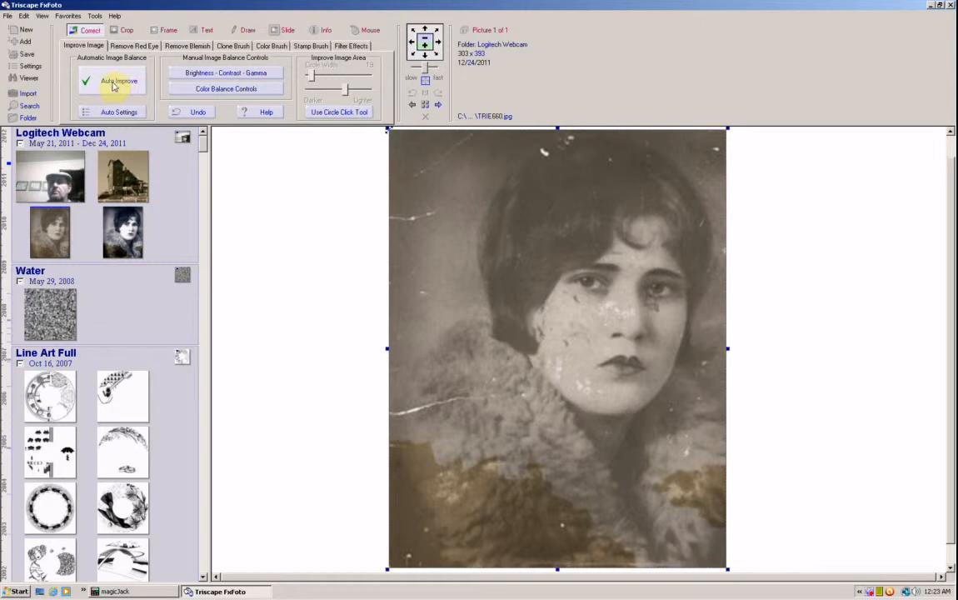
left_click(116, 82)
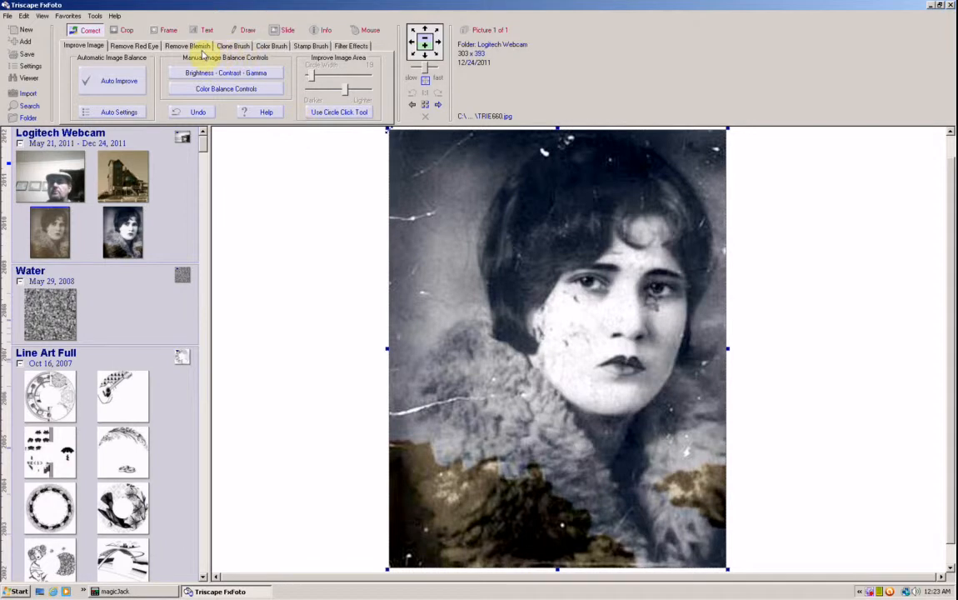
Using Remove Blemish with a correction circle width of 35, erase the horizontal white scratch in the background left of the woman's hair
left_click(184, 47)
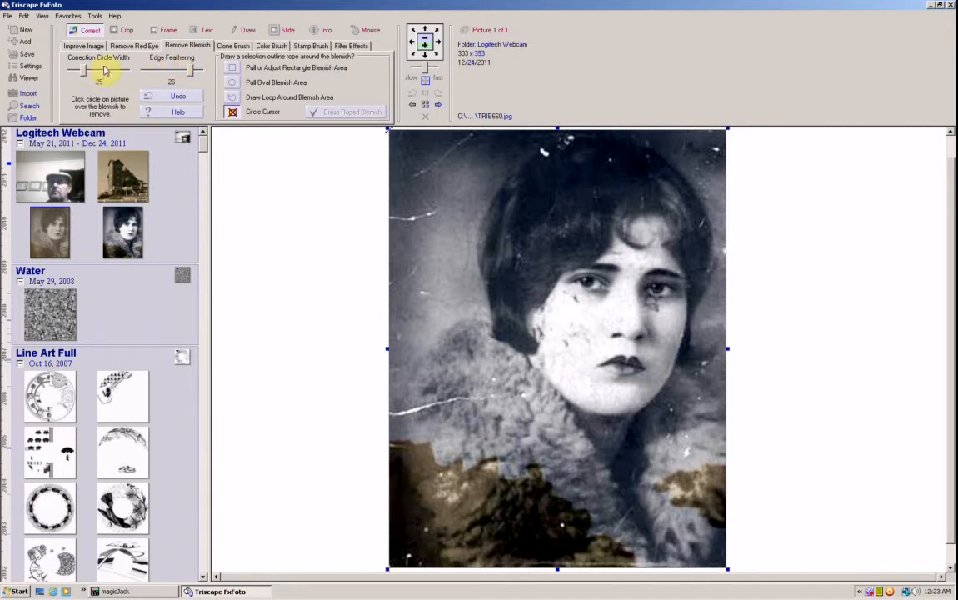
mouse_move(86, 76)
left_mouse_down()
mouse_move(95, 75)
mouse_move(73, 75)
mouse_move(85, 73)
left_mouse_up()
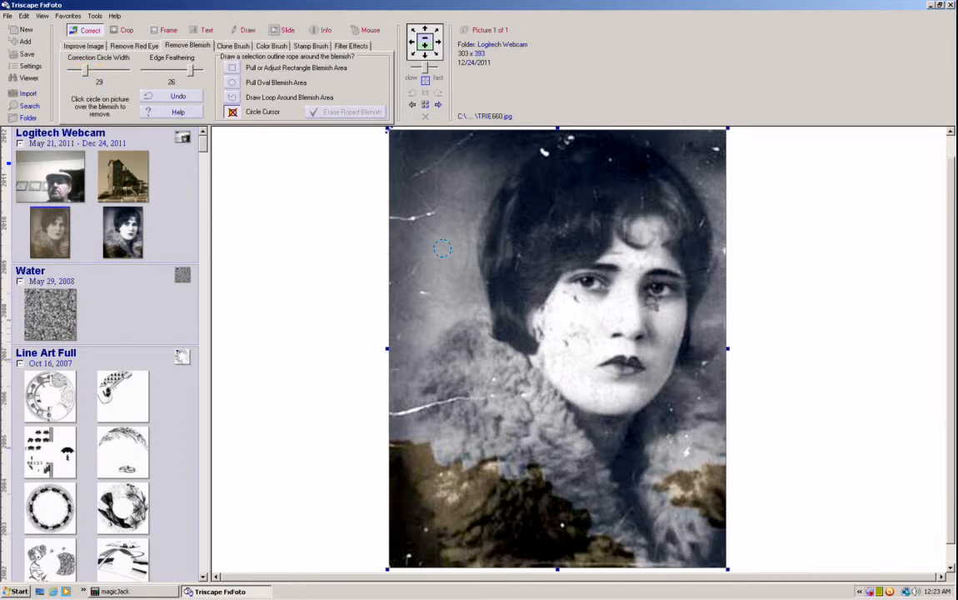
mouse_move(83, 71)
left_mouse_down()
mouse_move(113, 74)
mouse_move(62, 73)
mouse_move(73, 73)
left_mouse_up()
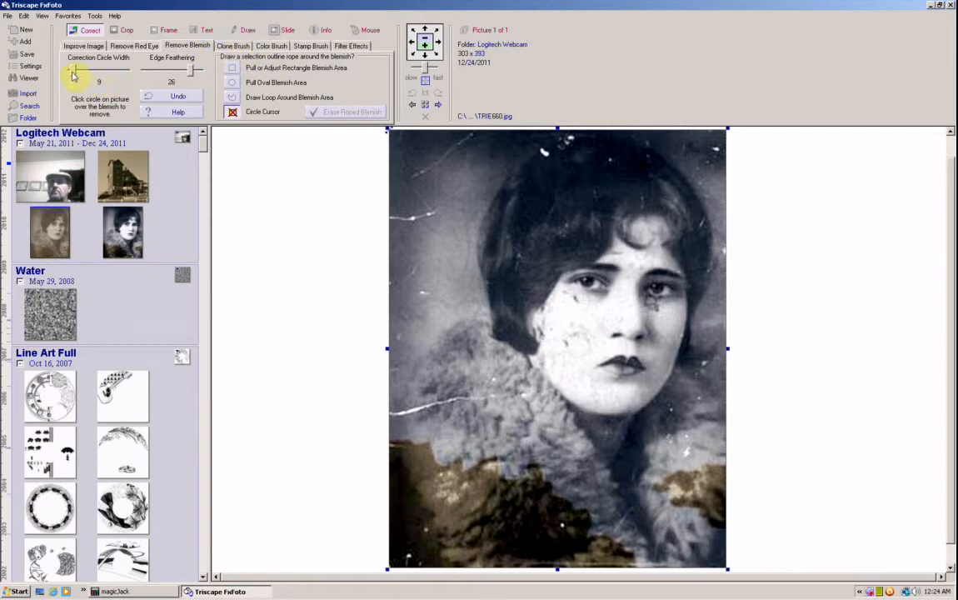
left_click_drag(74, 73, 86, 74)
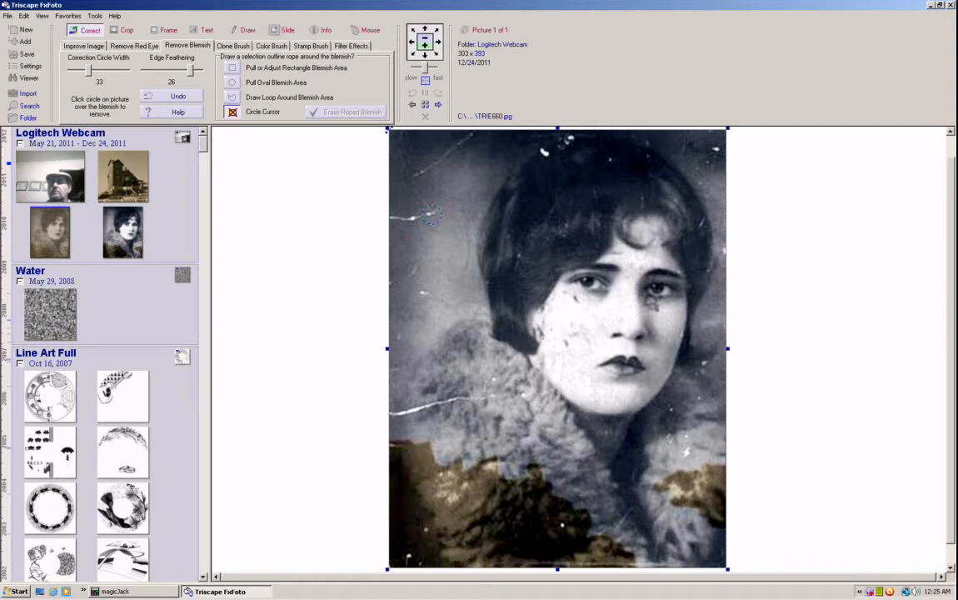
left_click(166, 96)
left_click_drag(88, 76, 90, 75)
left_click(431, 217)
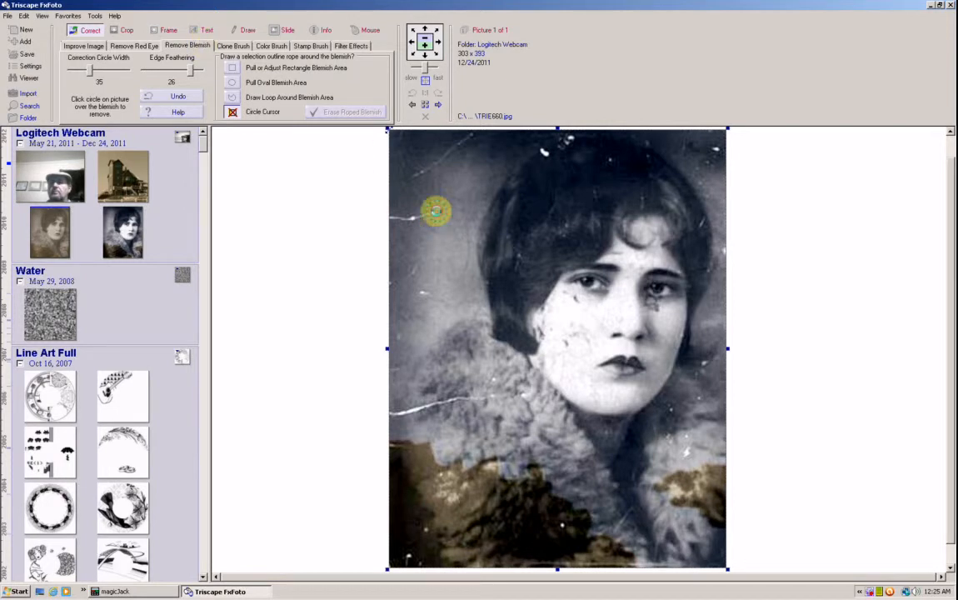
left_click(410, 217)
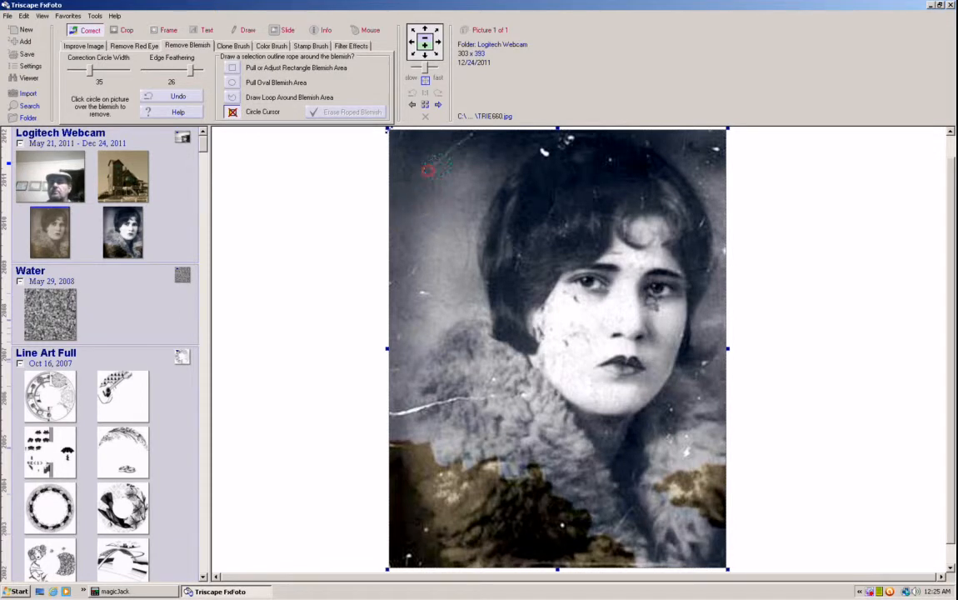
Erase the diagonal scratch in the photo's upper-left corner and the remaining blemishes in the background beside the hair
left_click(445, 151)
left_click(412, 172)
left_click(419, 213)
left_click(446, 218)
left_click(429, 241)
Using the Clone Brush at a width of 53, clone nearby fur over the middle stretch of the white scratch across the collar
scroll(471, 456, "up", 3)
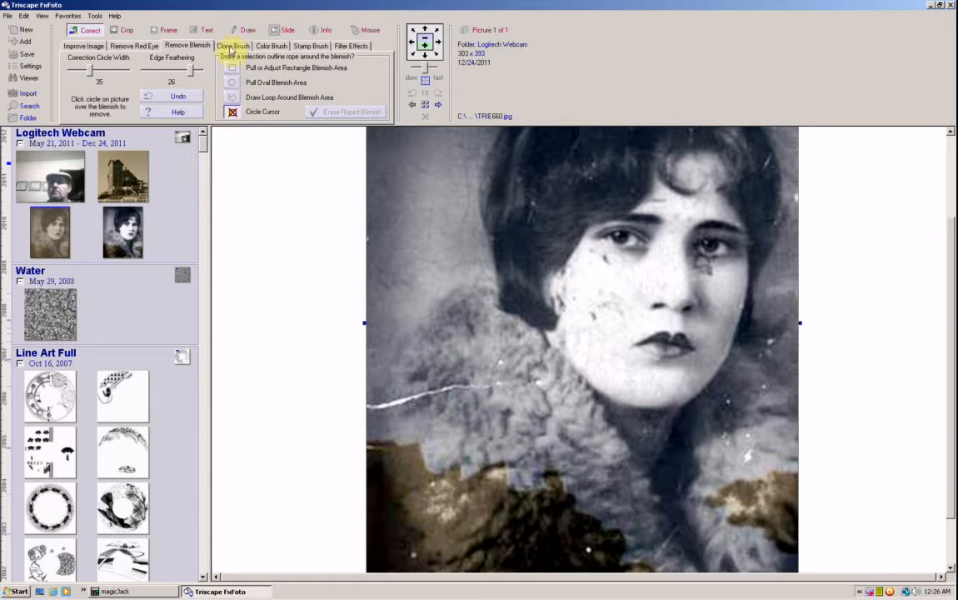
left_click(231, 47)
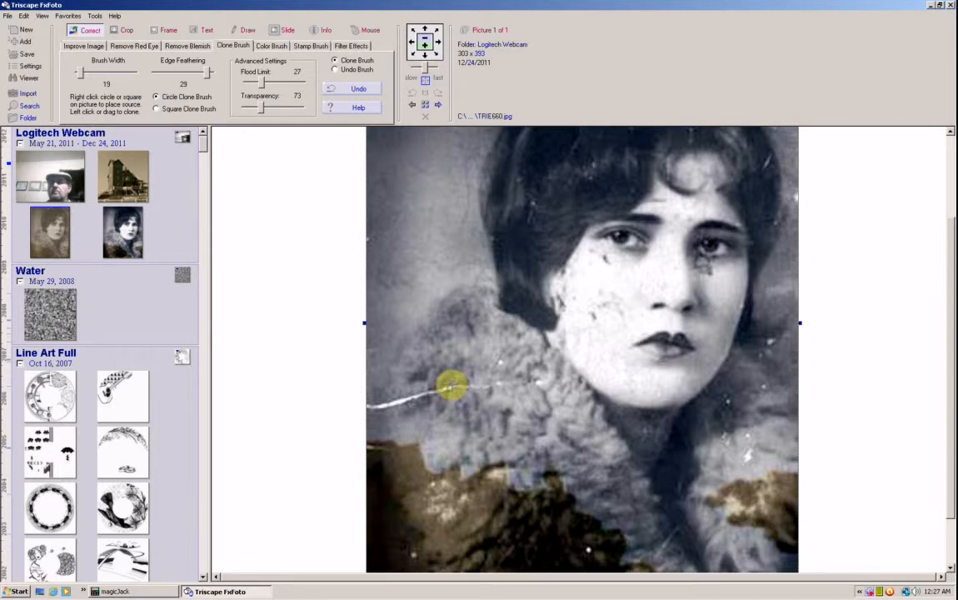
left_click_drag(81, 75, 86, 73)
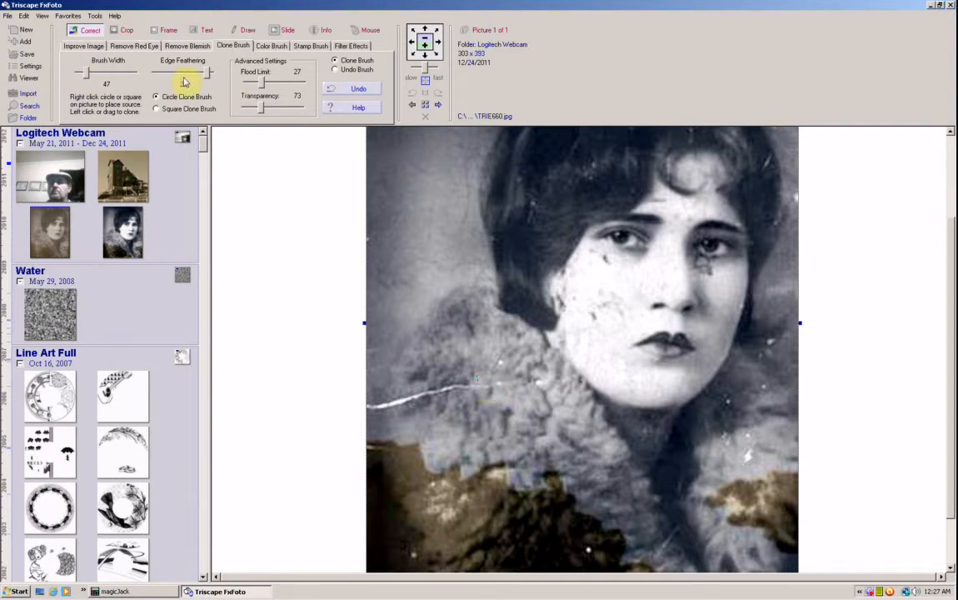
left_click_drag(84, 75, 87, 77)
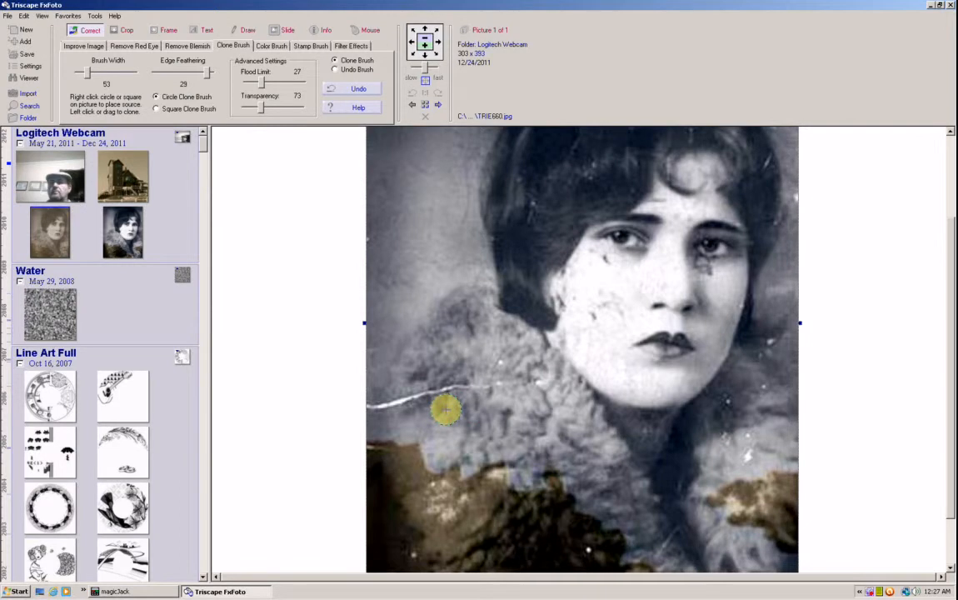
right_click(446, 412)
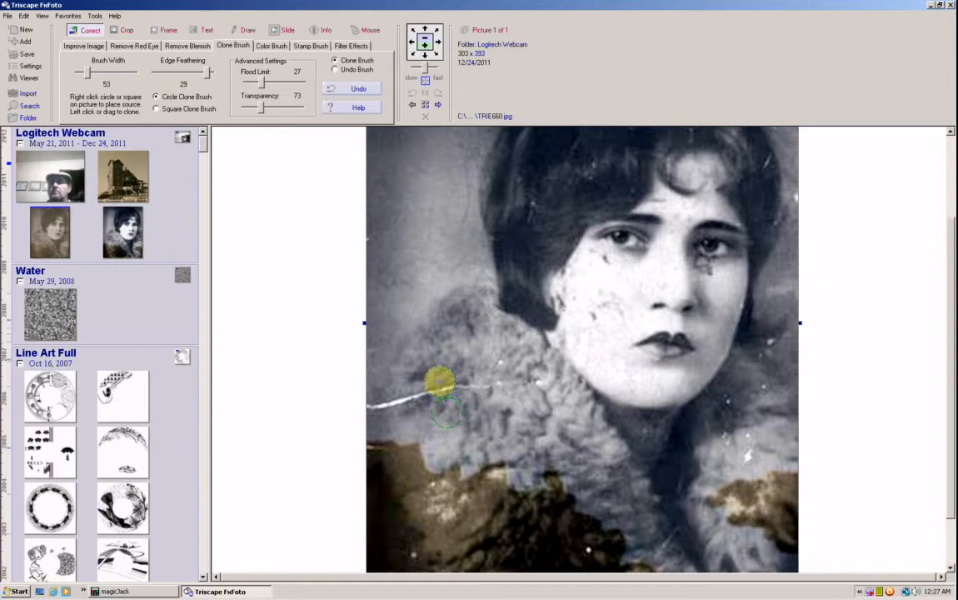
right_click(460, 408)
left_click(450, 388)
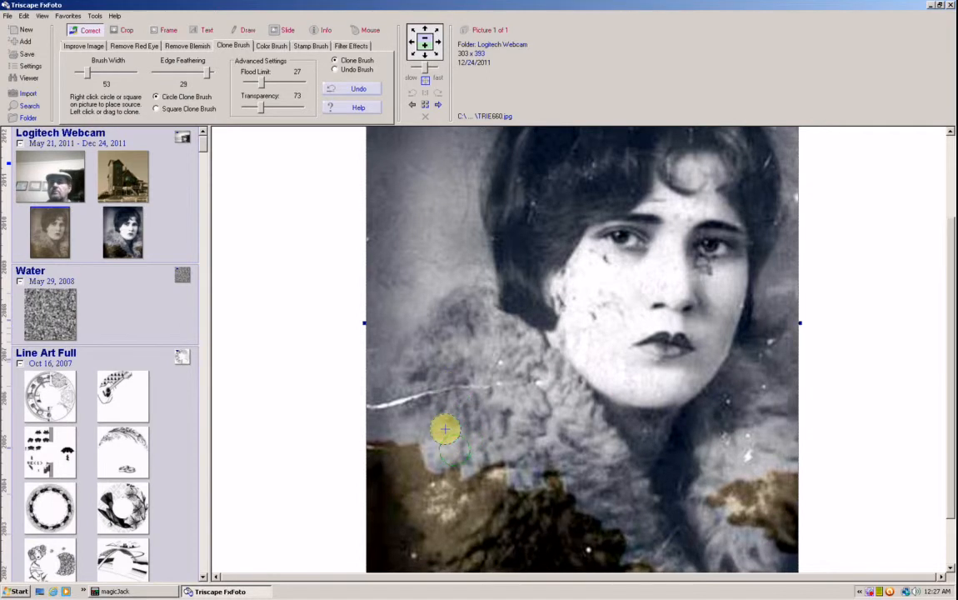
right_click(447, 422)
right_click(439, 367)
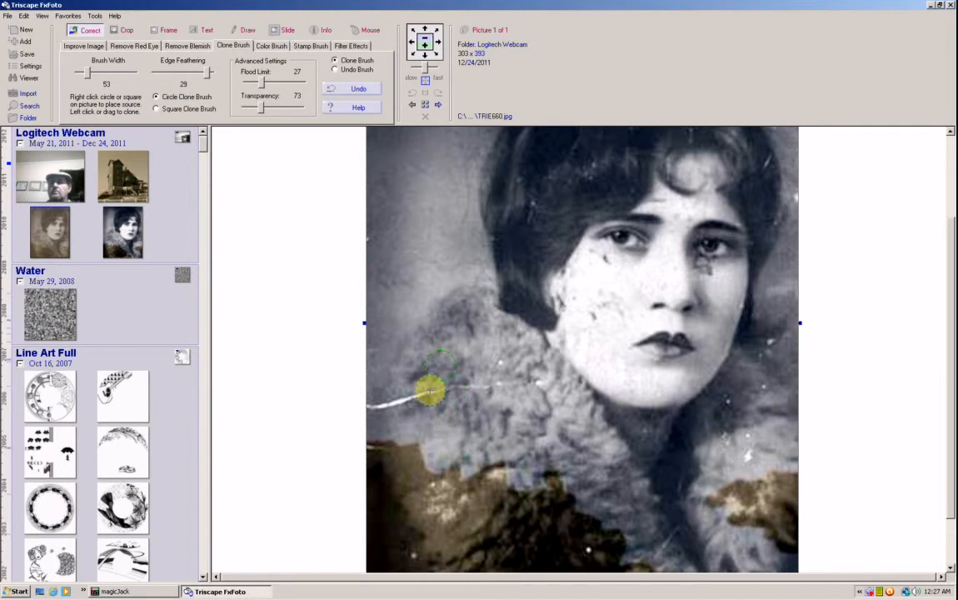
left_click(426, 392)
right_click(421, 367)
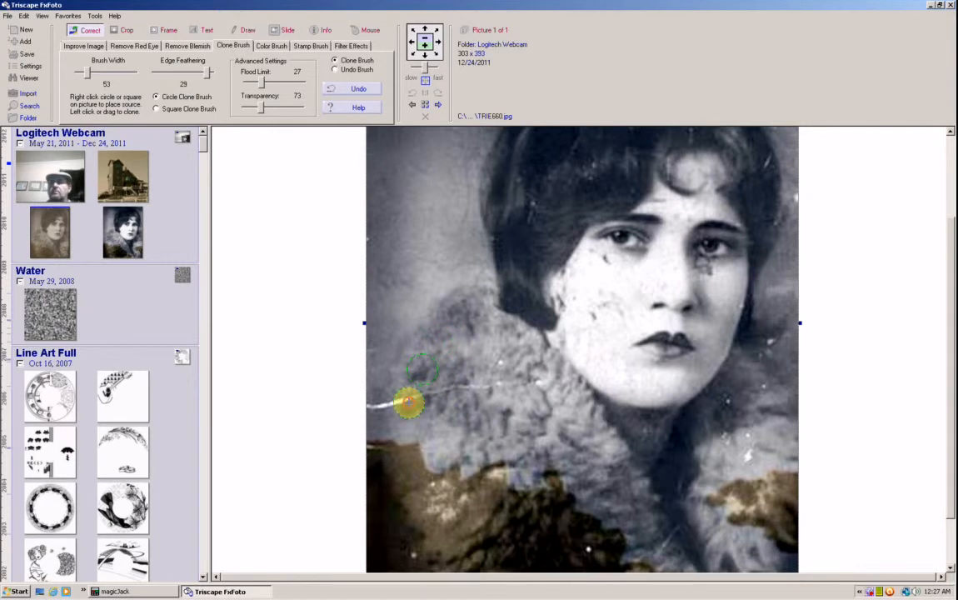
right_click(432, 367)
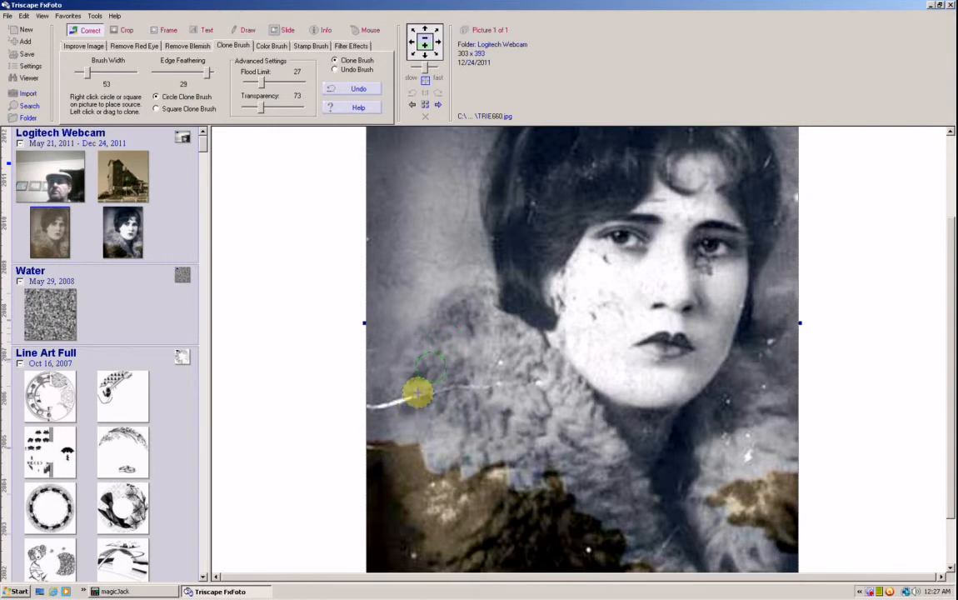
left_click(419, 392)
right_click(438, 374)
left_click(448, 393)
right_click(462, 367)
left_click(477, 387)
left_click(461, 387)
Clone clean fur over the rest of the collar scratch, out to the photo's left edge
right_click(455, 430)
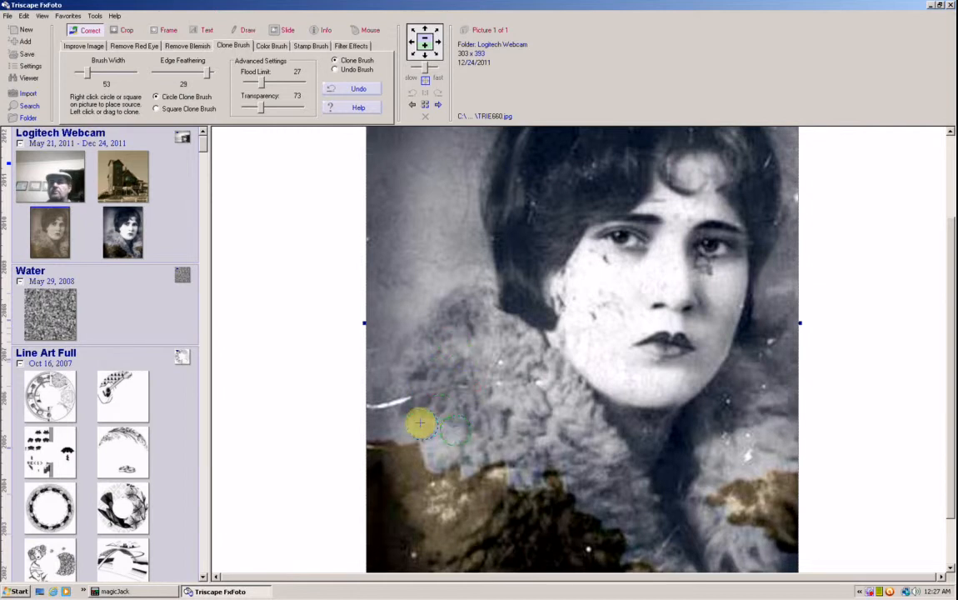
left_click(404, 403)
left_click(401, 402)
right_click(444, 422)
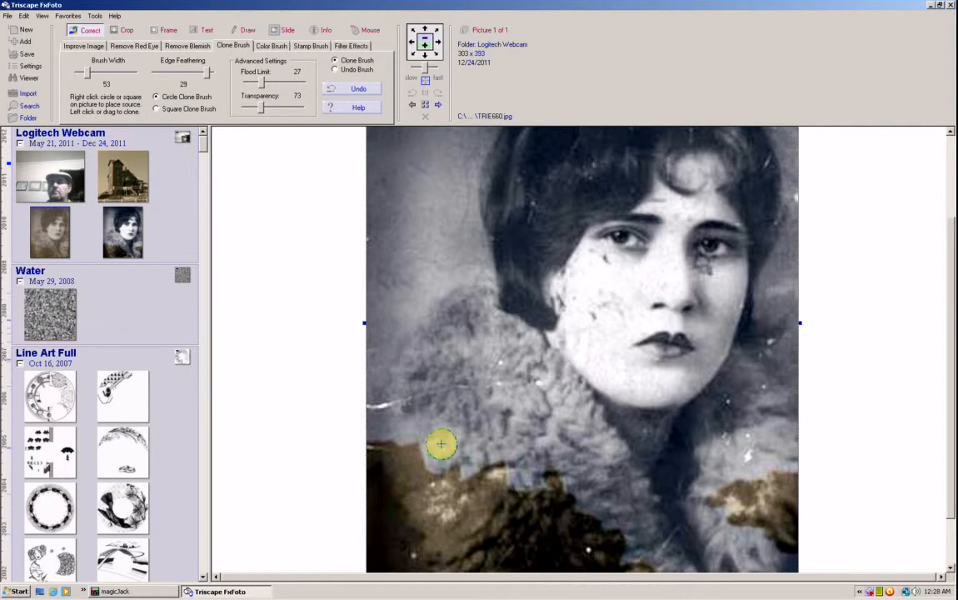
left_click(387, 407)
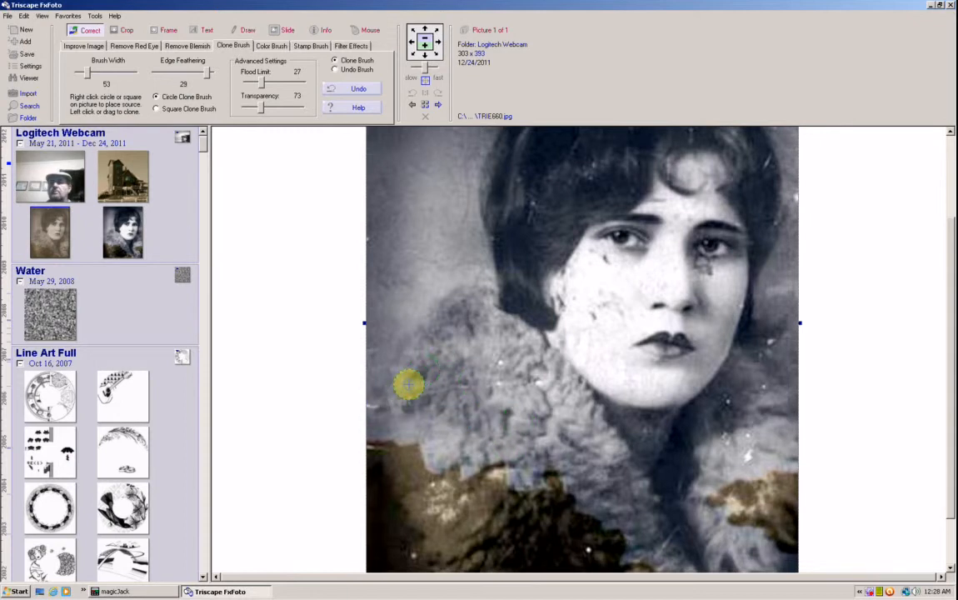
right_click(408, 384)
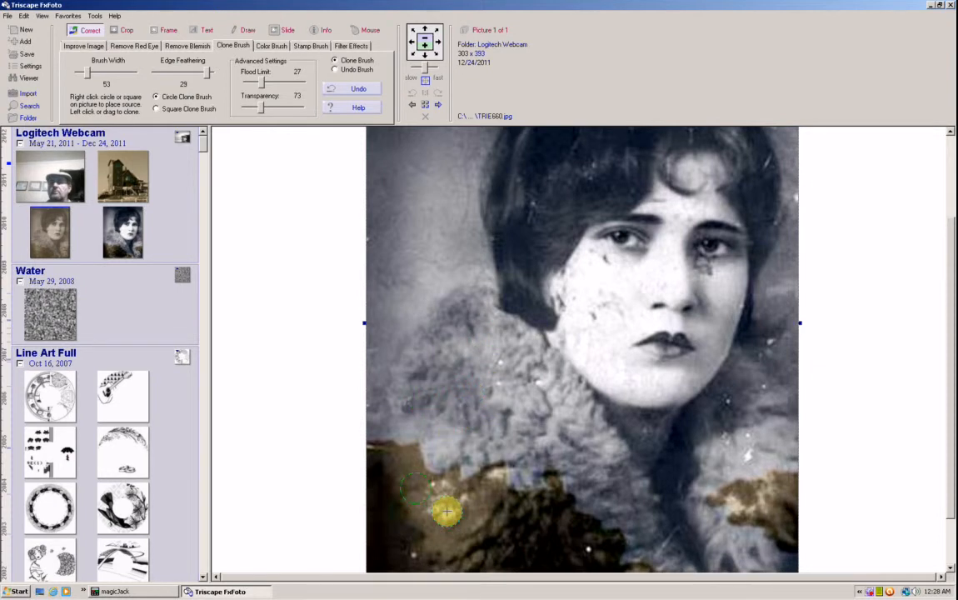
Clone darker brown texture over the large light patches in the stained area at the photo's lower left
mouse_move(448, 512)
left_mouse_down()
mouse_move(484, 538)
mouse_move(473, 522)
mouse_move(480, 542)
mouse_move(489, 537)
mouse_move(474, 520)
mouse_move(491, 545)
mouse_move(465, 523)
mouse_move(486, 534)
mouse_move(469, 538)
mouse_move(479, 525)
mouse_move(485, 553)
left_mouse_up()
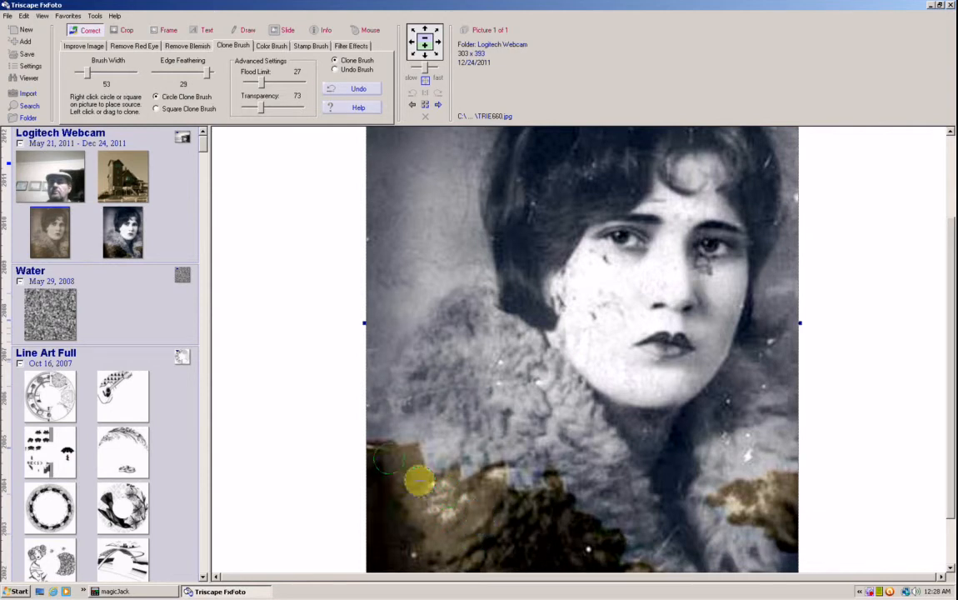
right_click(482, 567)
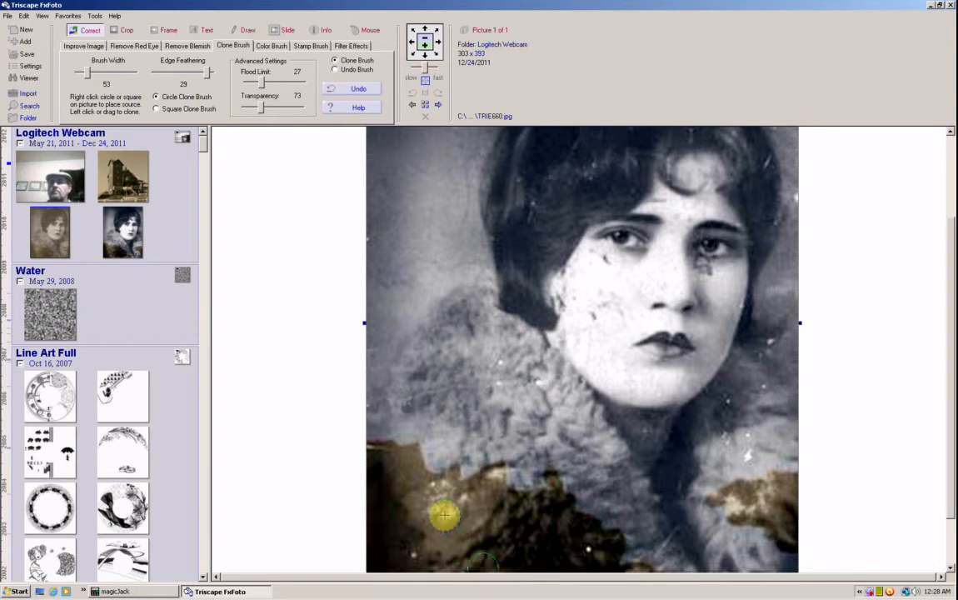
right_click(453, 543)
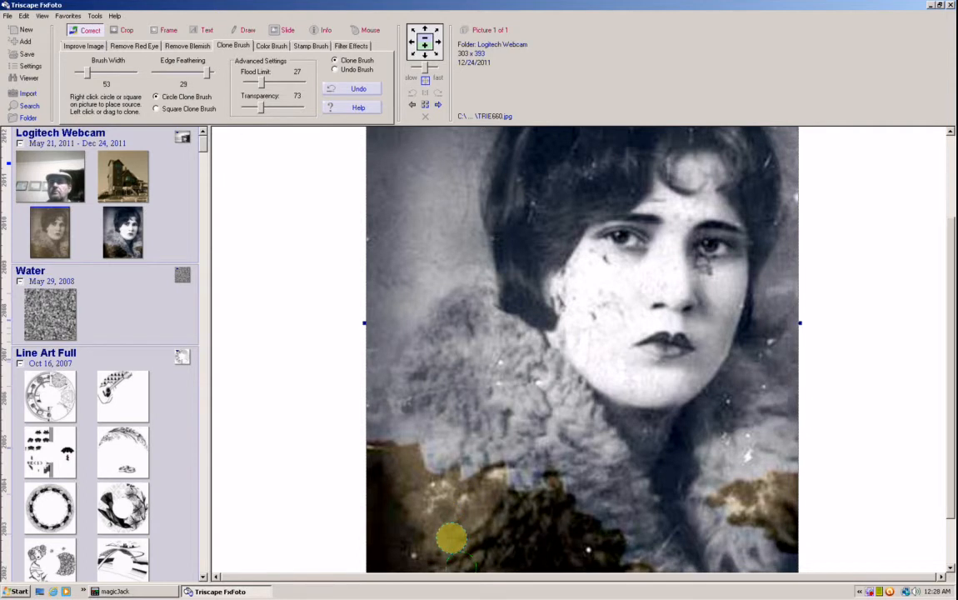
left_click_drag(455, 505, 446, 539)
mouse_move(444, 500)
left_mouse_down()
mouse_move(441, 492)
mouse_move(443, 521)
mouse_move(430, 495)
mouse_move(452, 512)
mouse_move(428, 509)
mouse_move(462, 503)
mouse_move(443, 509)
mouse_move(433, 486)
mouse_move(474, 521)
mouse_move(456, 512)
mouse_move(453, 488)
mouse_move(458, 506)
left_mouse_up()
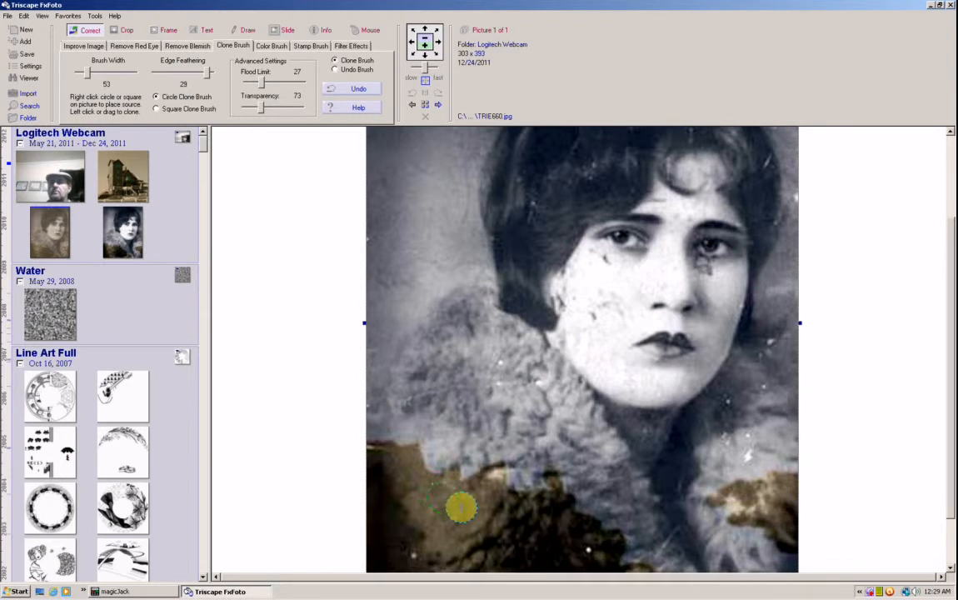
Reduce the clone brush width to 21 and clone over the small light flecks left in the lower-left brown stain
left_click_drag(89, 75, 84, 79)
right_click(449, 499)
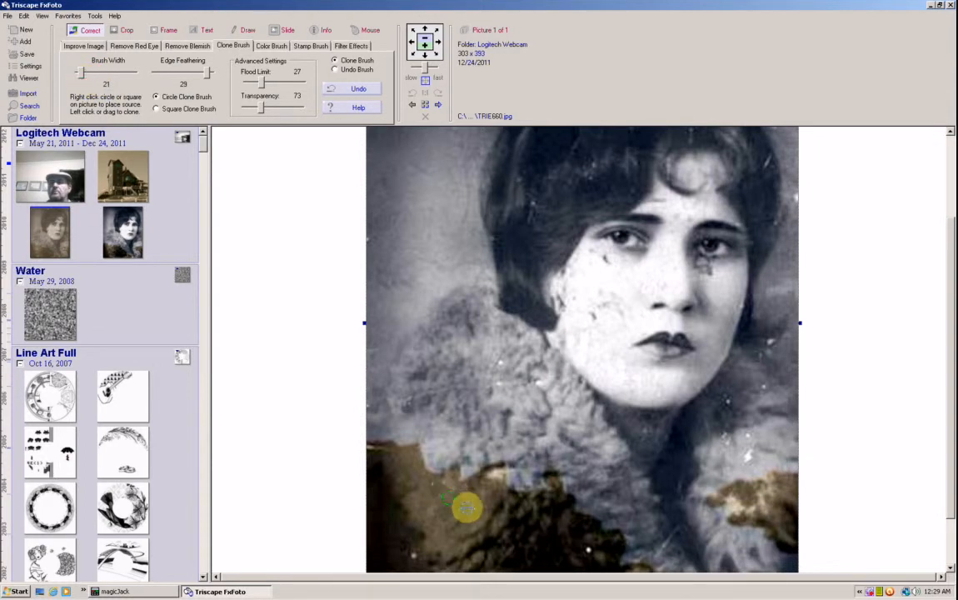
right_click(443, 483)
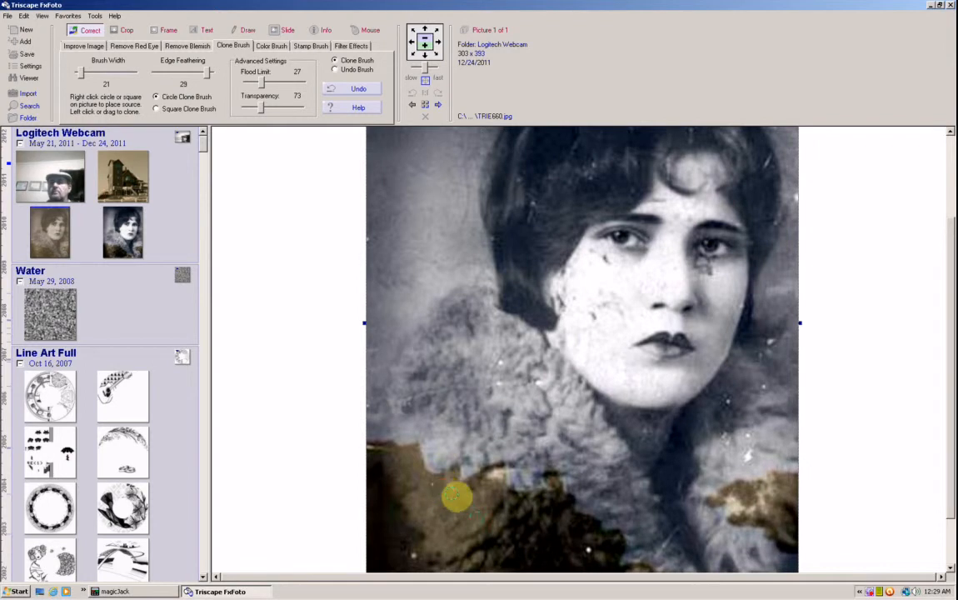
left_click(435, 485)
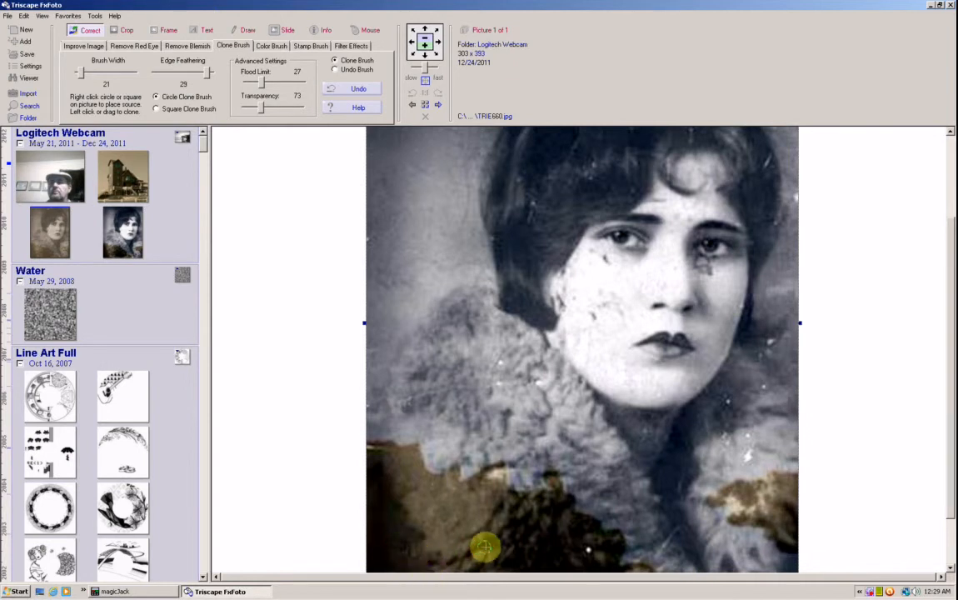
Clone nearby dark texture over the white speck near the bottom centre of the photo
right_click(589, 550)
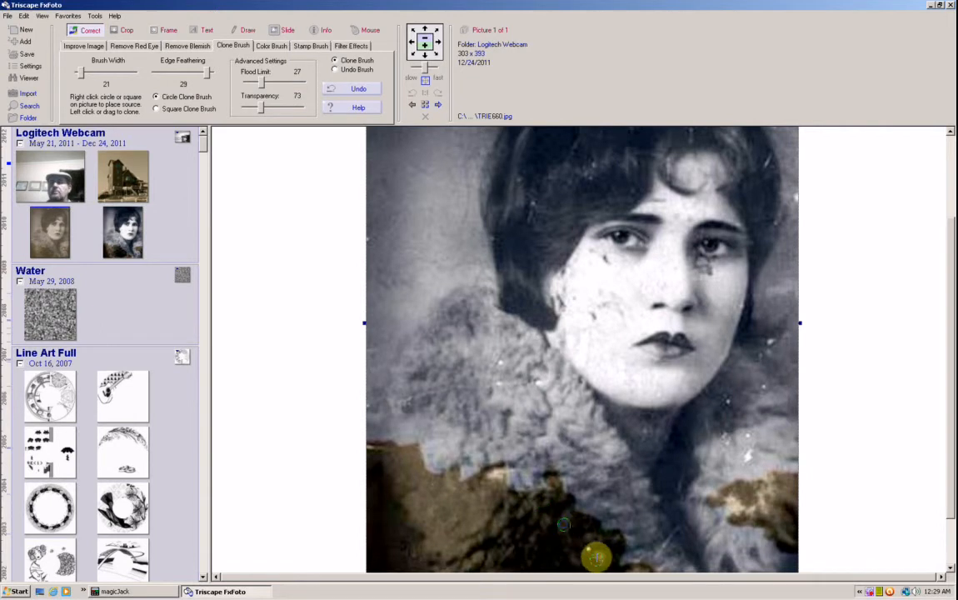
right_click(562, 523)
left_click(588, 550)
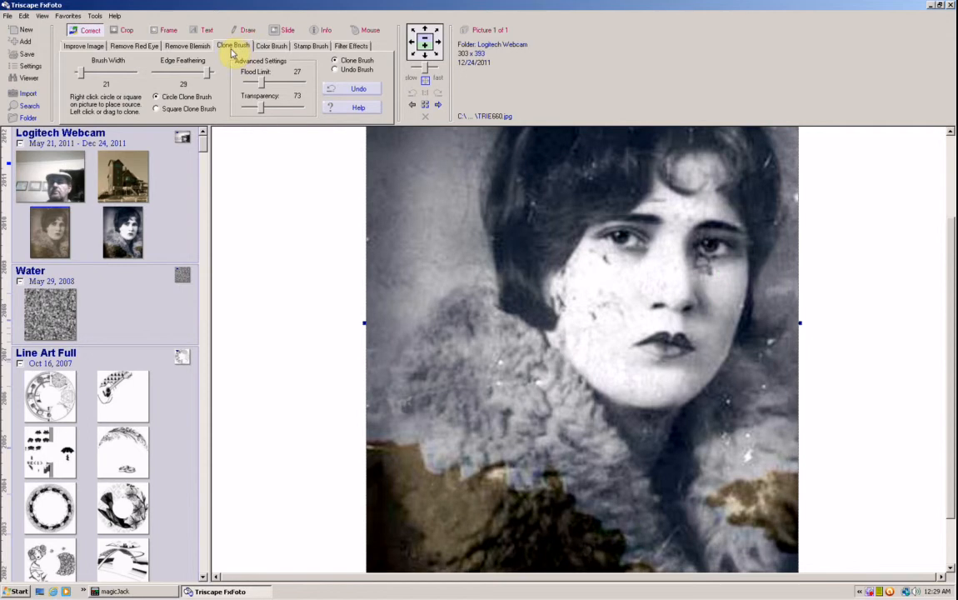
Remove the dark marks below the eye on the photo's left side with Remove Blemish at a correction circle width of 17
left_click(197, 48)
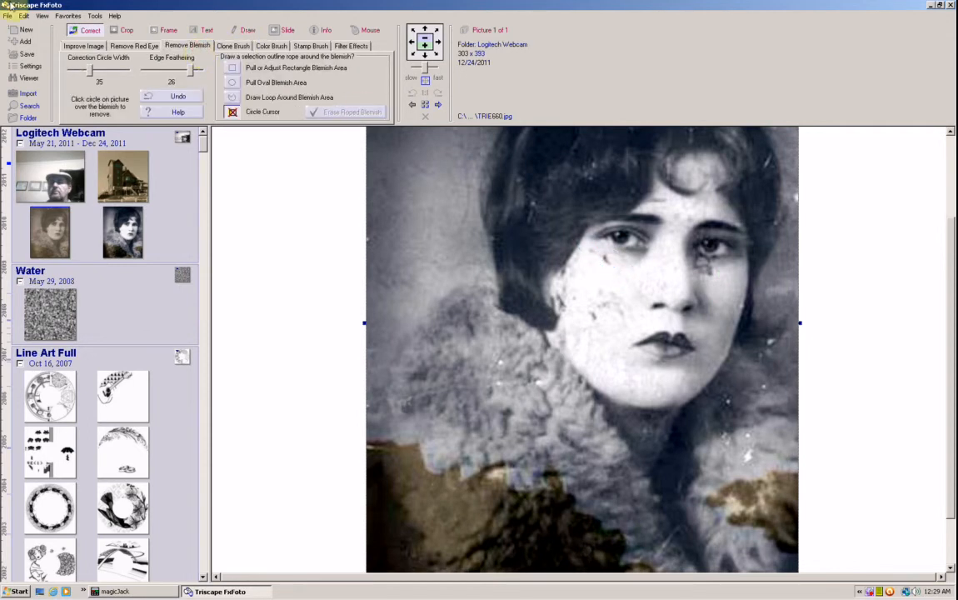
left_click_drag(89, 72, 76, 74)
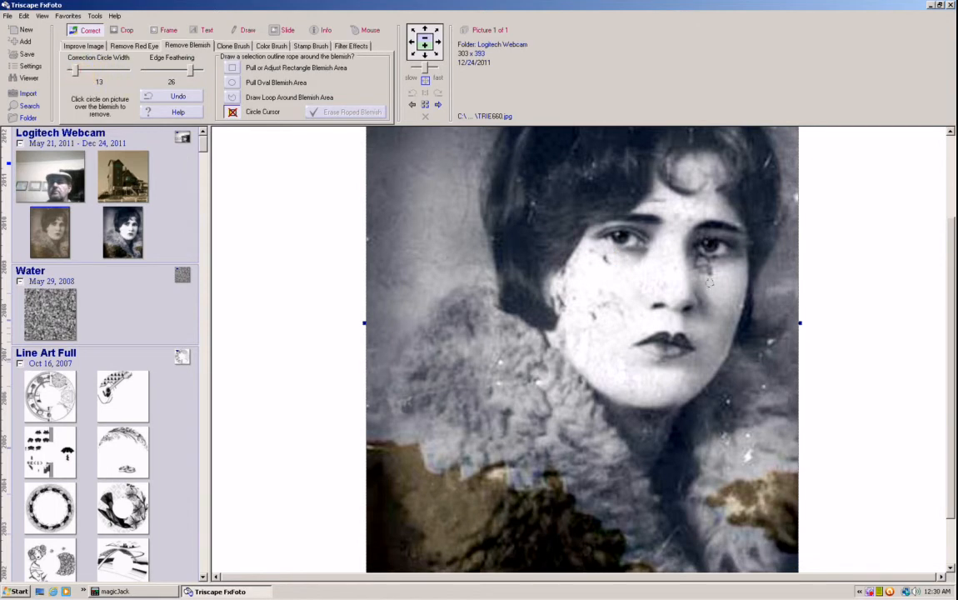
left_click_drag(75, 71, 77, 73)
left_click_drag(75, 72, 78, 73)
left_click(606, 260)
left_click(638, 259)
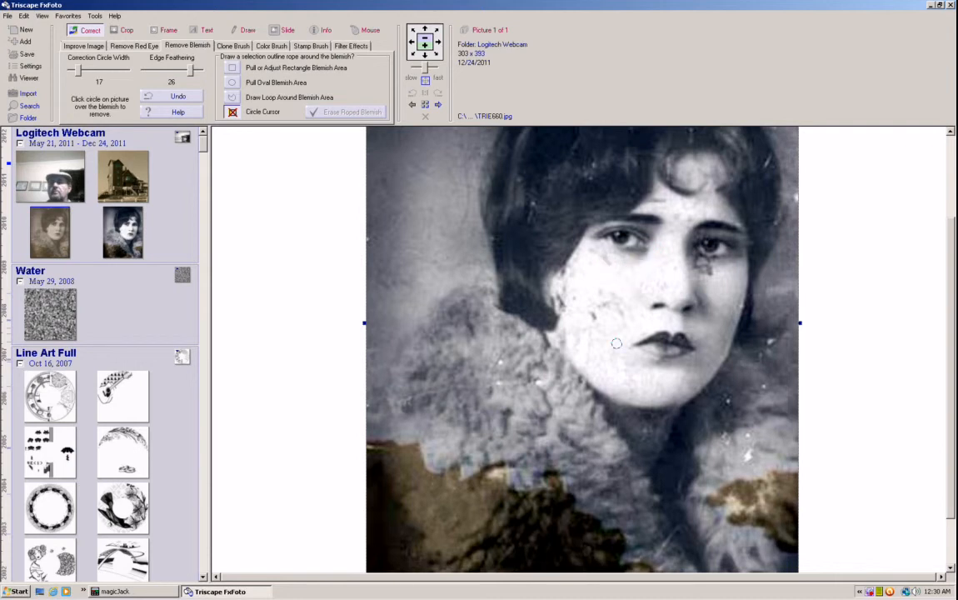
Remove the dark scratches and spots from the cheek on the photo's left side, out to the hairline
left_click(593, 317)
left_click(602, 308)
left_click(592, 317)
left_click(604, 316)
left_click(589, 313)
left_click(561, 303)
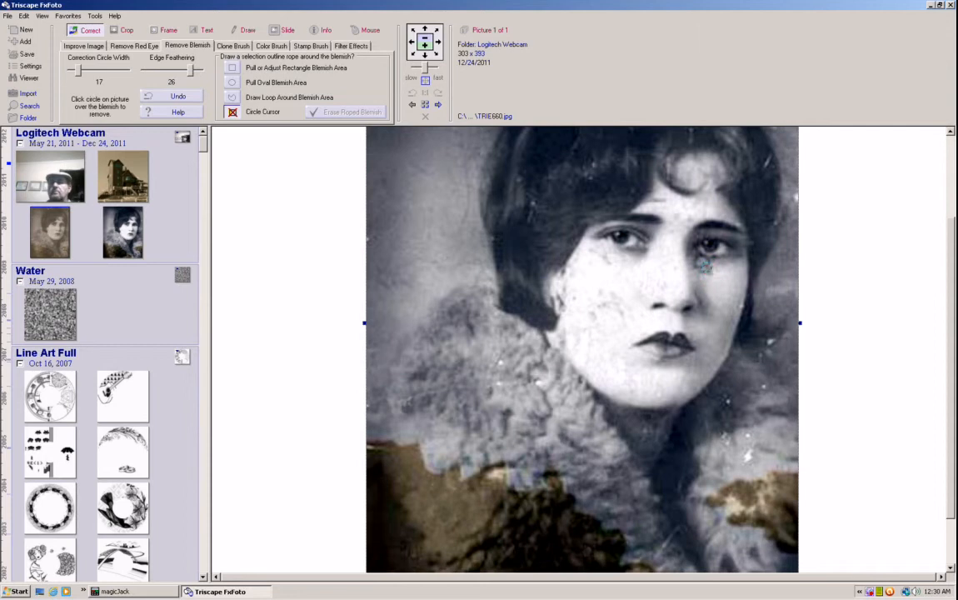
Remove the dark stain below the eye on the photo's right side, enlarging the correction circle width to 19 for the remaining marks
left_click(701, 267)
left_click(704, 273)
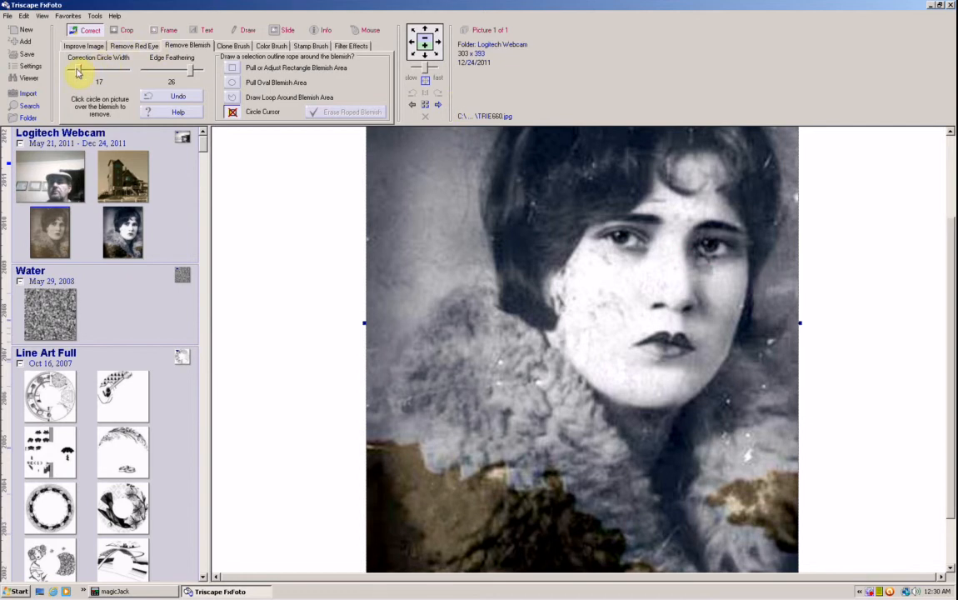
left_click_drag(76, 73, 81, 72)
left_click(697, 268)
left_click(705, 267)
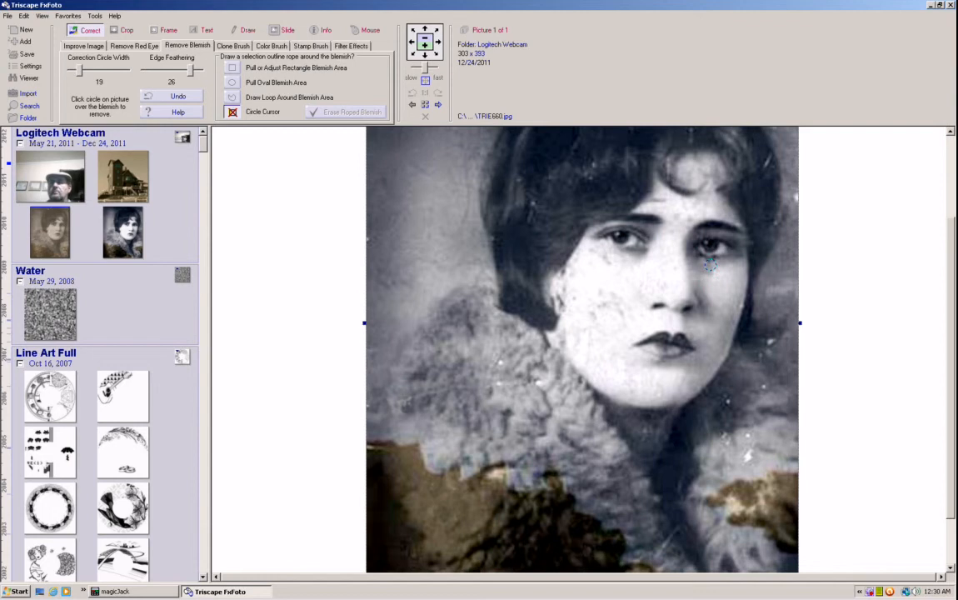
left_click(713, 271)
Remove the small white specks in the dark area beside and below the jaw on the photo's right side
left_click(770, 341)
left_click(764, 387)
left_click(725, 402)
Open the original sepia portrait without saving the modified picture and examine its scratches, spots and stains up close
left_click(54, 240)
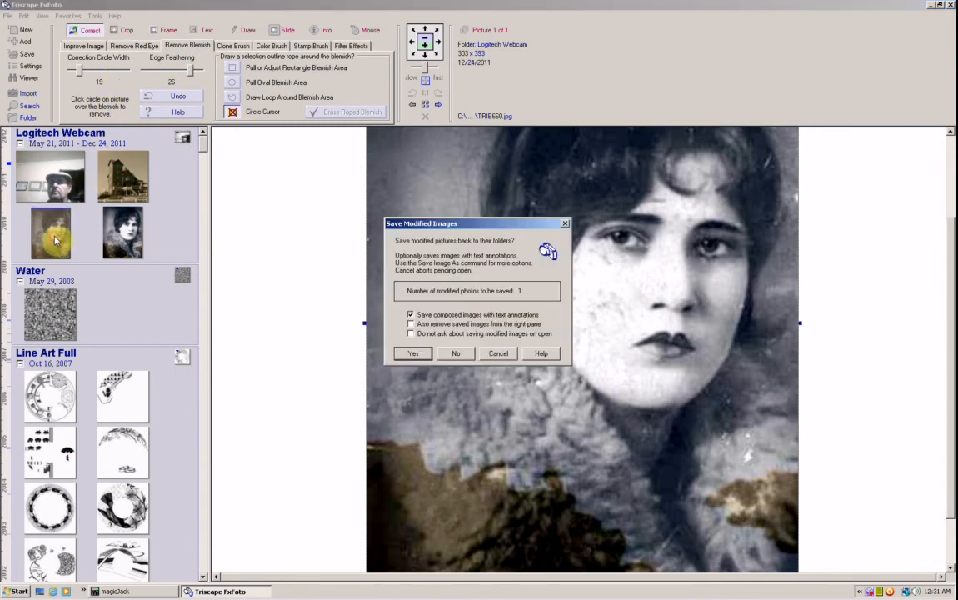
left_click(458, 353)
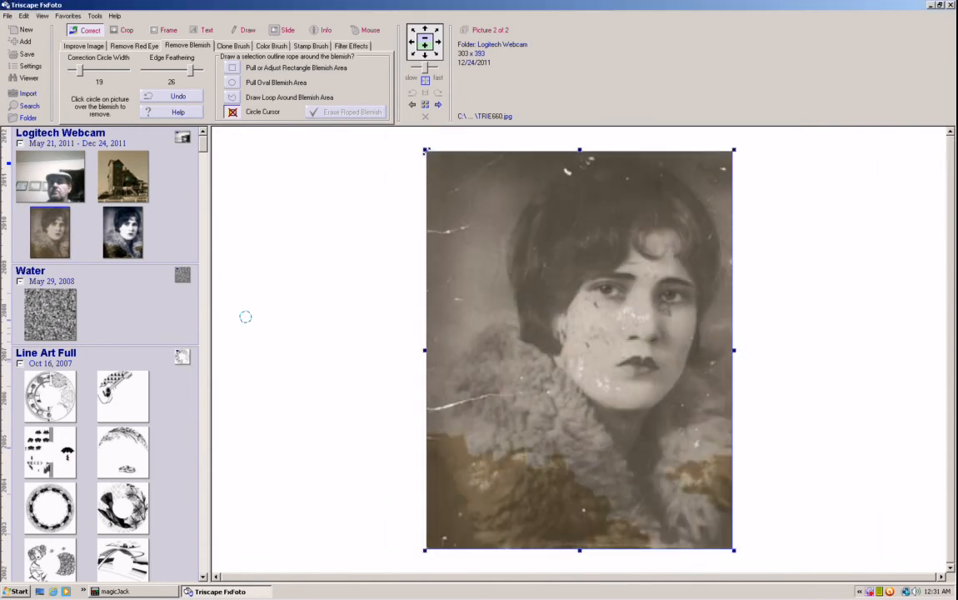
scroll(511, 360, "up", 3)
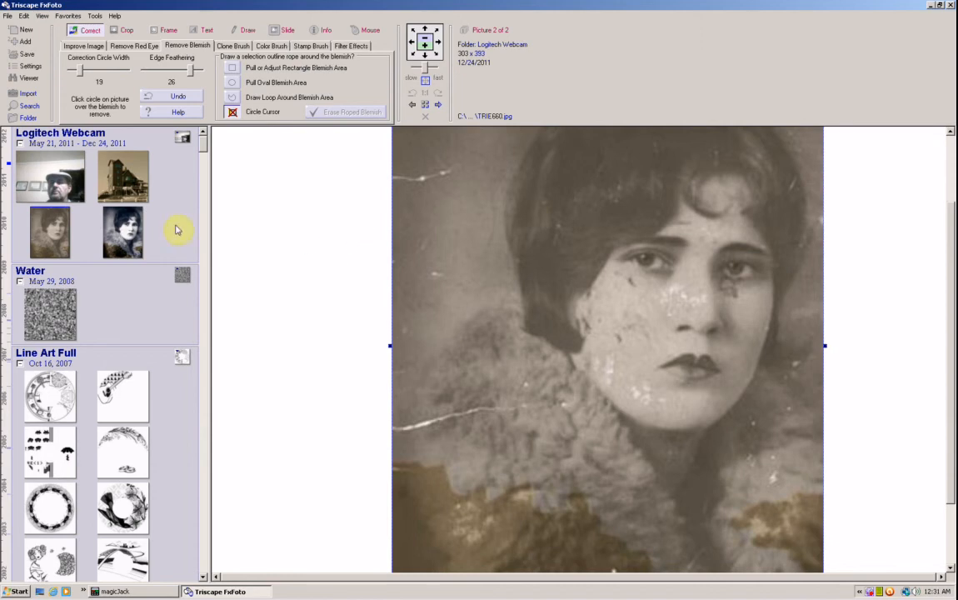
Compare the restored portrait with the sepia original by viewing each in turn, ending on a closer look at the restored one
left_click(124, 235)
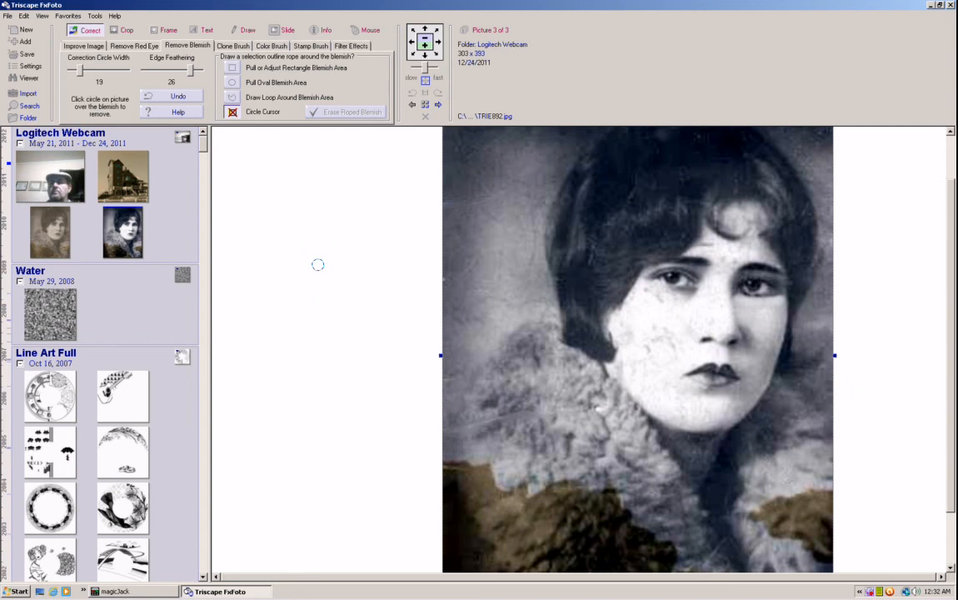
left_click(50, 234)
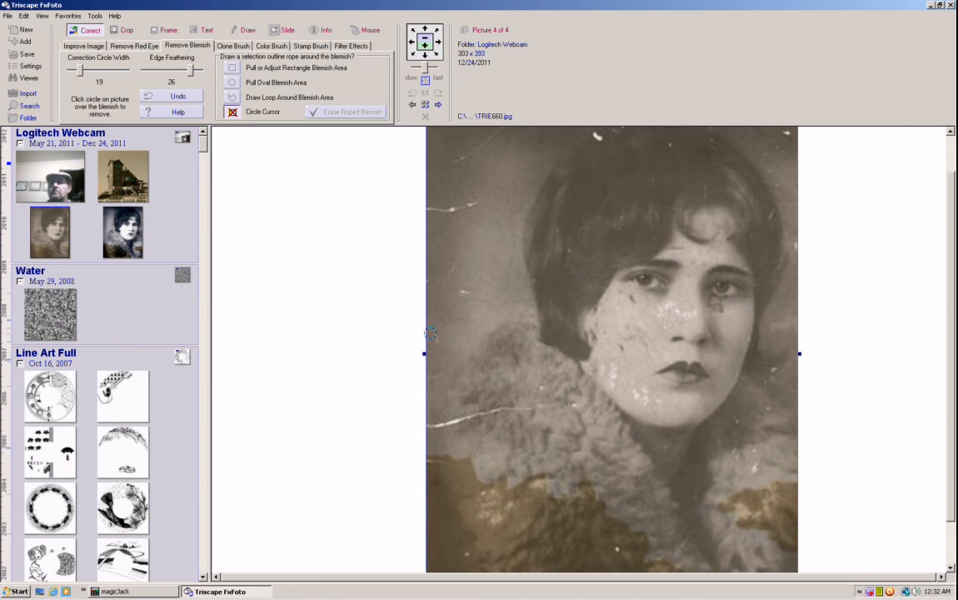
left_click(121, 224)
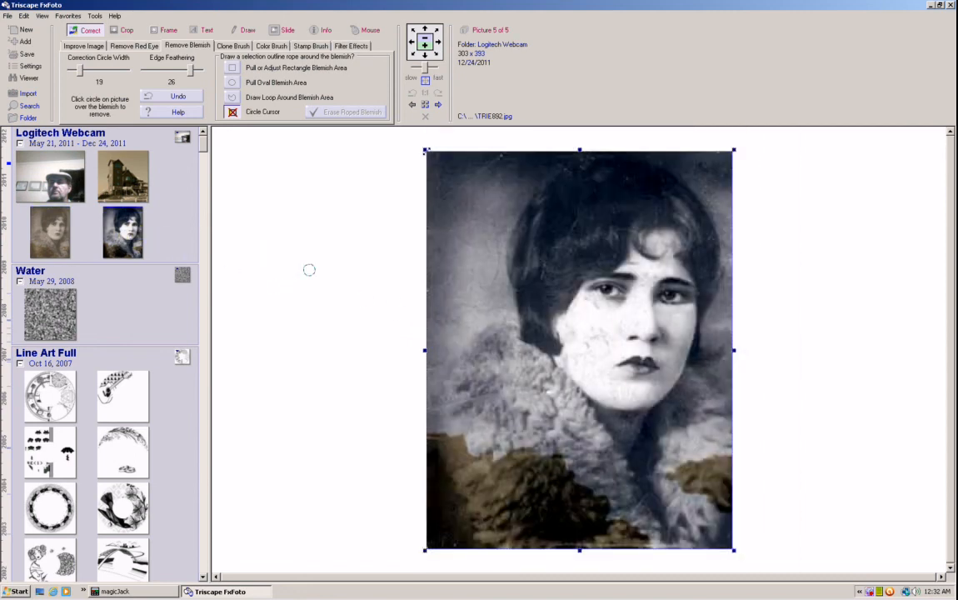
scroll(310, 270, "up", 3)
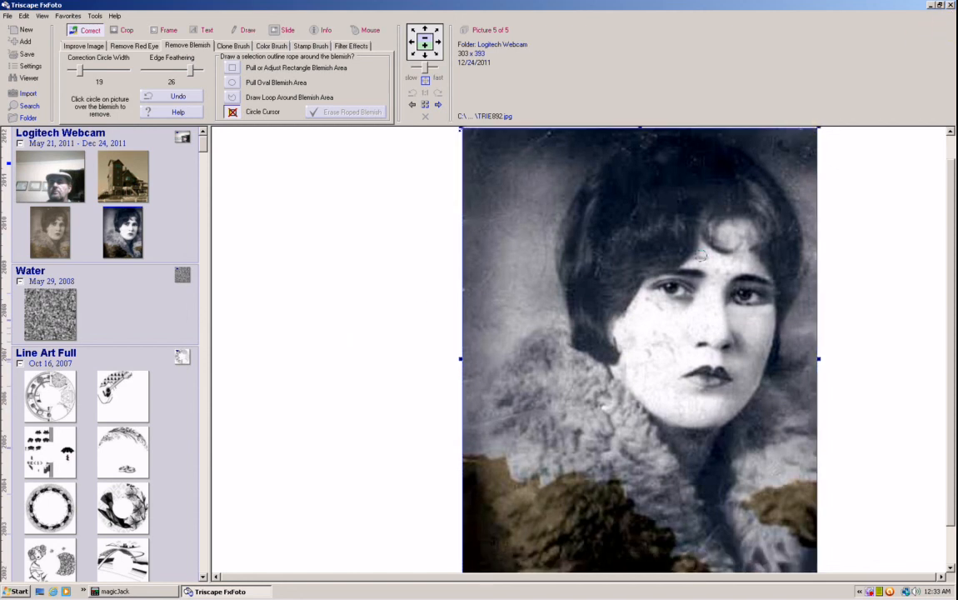
left_click(870, 593)
right_click(870, 592)
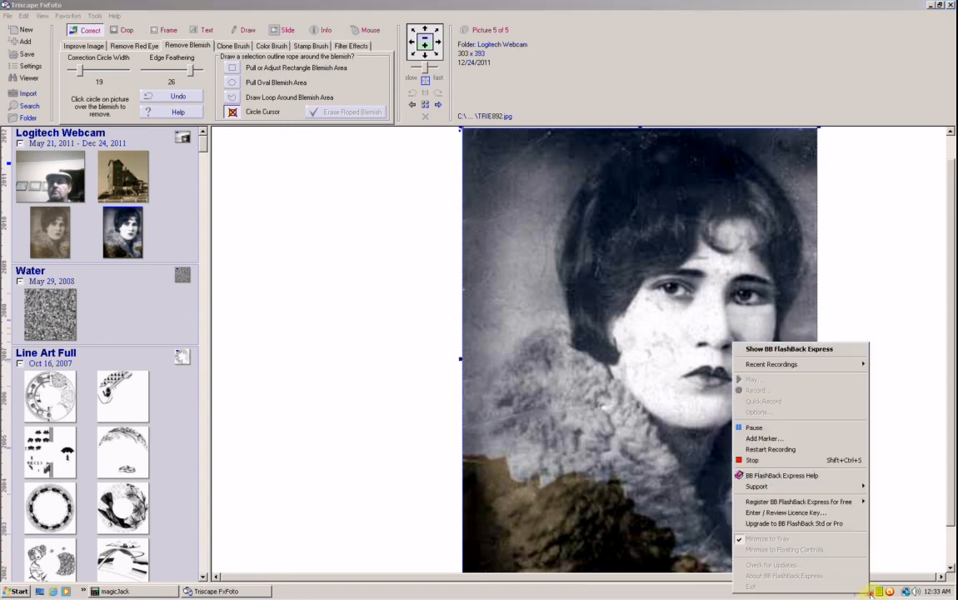